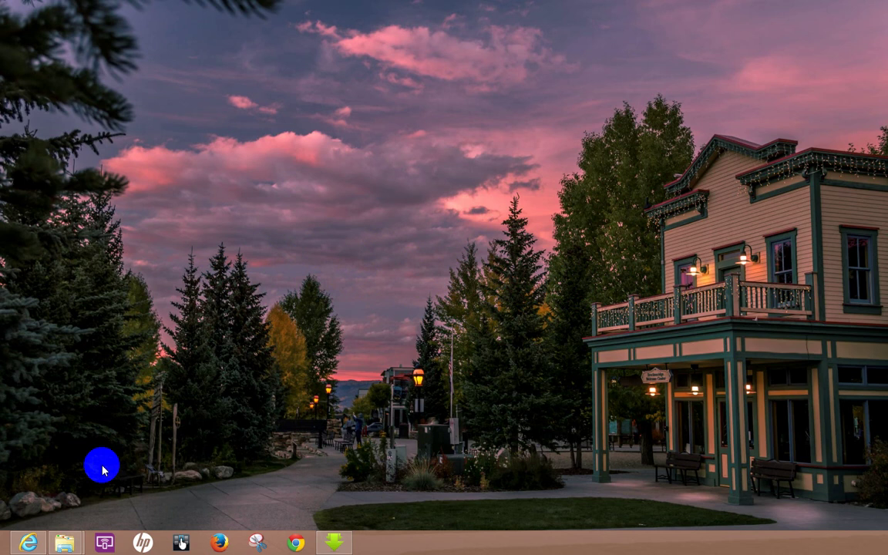
Open the browser full-screen and go to the channel's Video Manager uploads list
{"action": "left_click", "coordinate": [25, 540]}
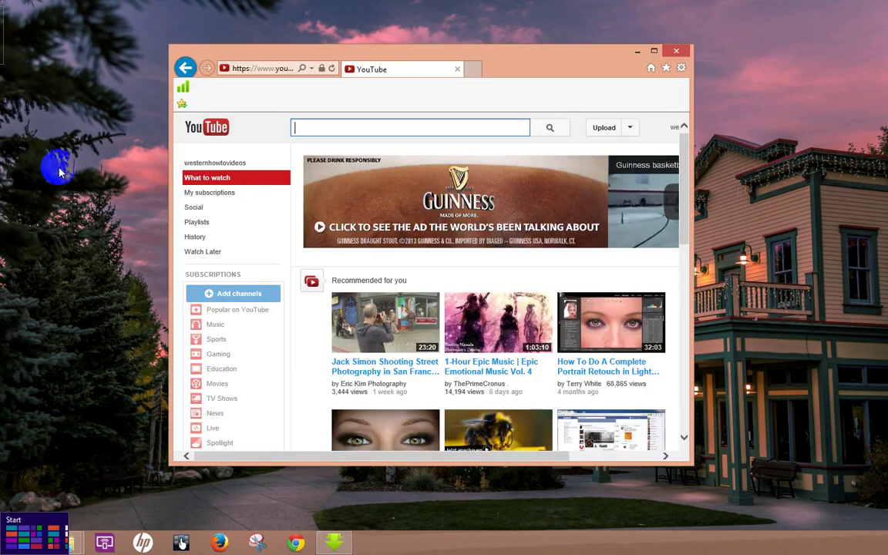
{"action": "left_click", "coordinate": [654, 51]}
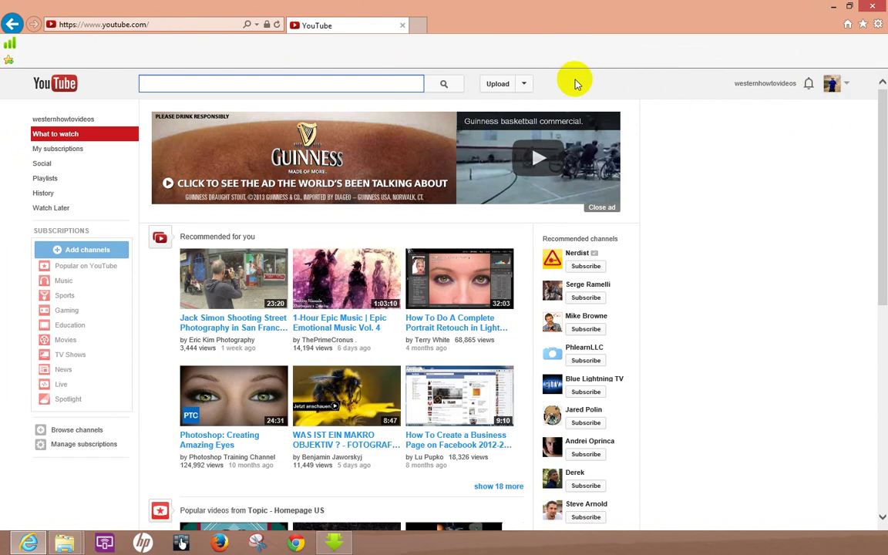
{"action": "left_click", "coordinate": [523, 86]}
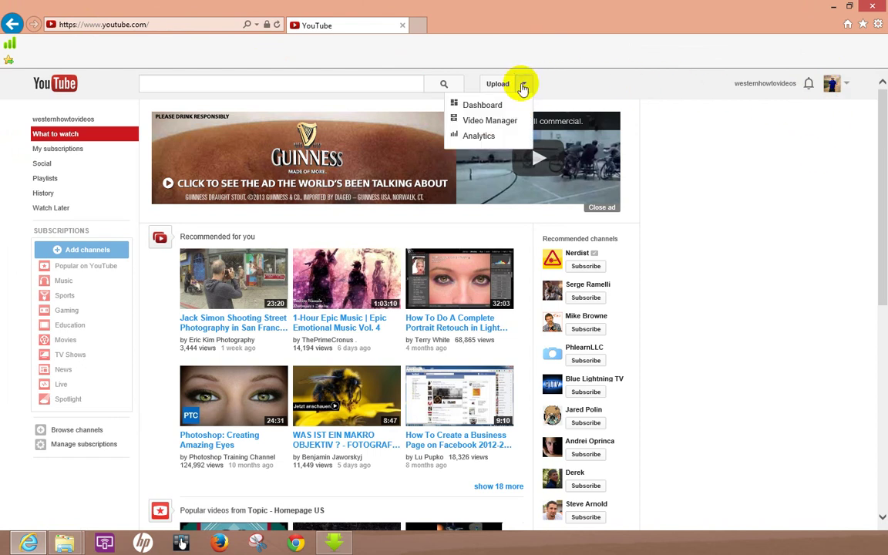
{"action": "left_click", "coordinate": [503, 122]}
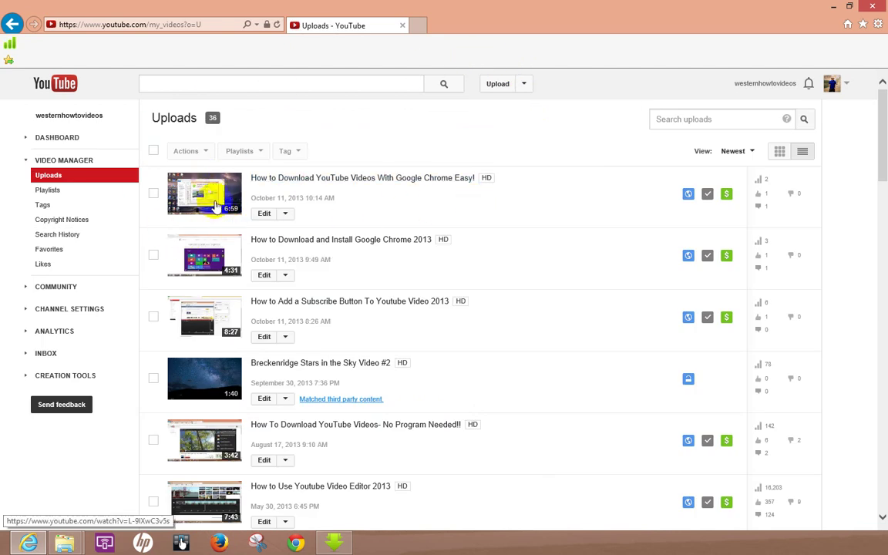
Open the first video's edit page and review its description
{"action": "left_click", "coordinate": [263, 218]}
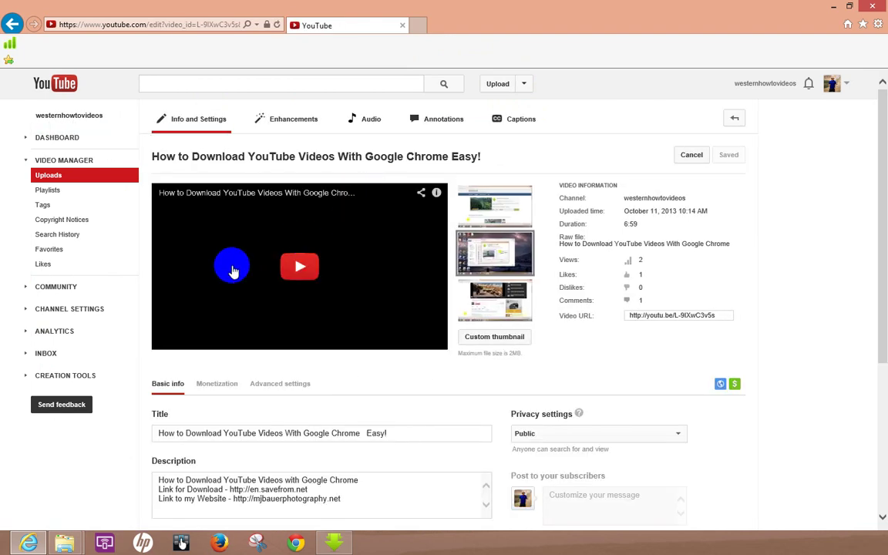
{"action": "scroll", "coordinate": [446, 343], "scroll_direction": "down", "scroll_amount": 5}
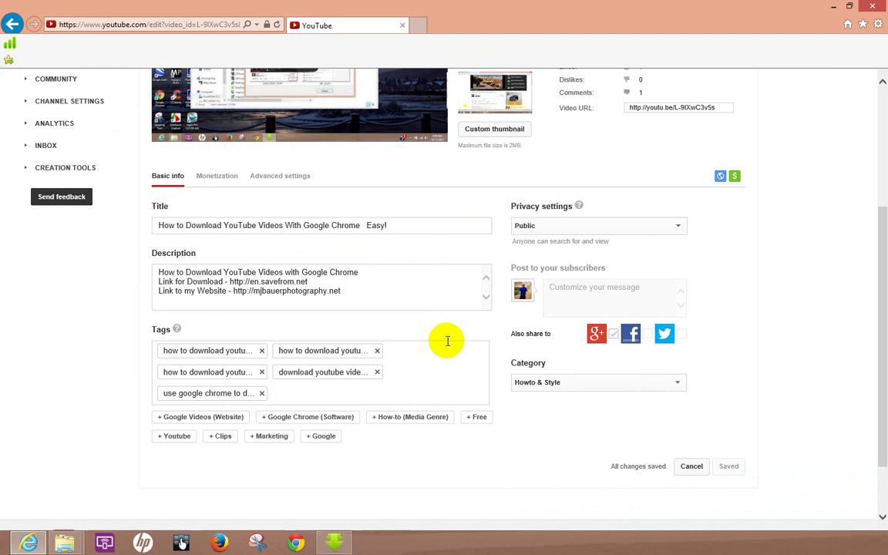
{"action": "scroll", "coordinate": [440, 337], "scroll_direction": "up", "scroll_amount": 2}
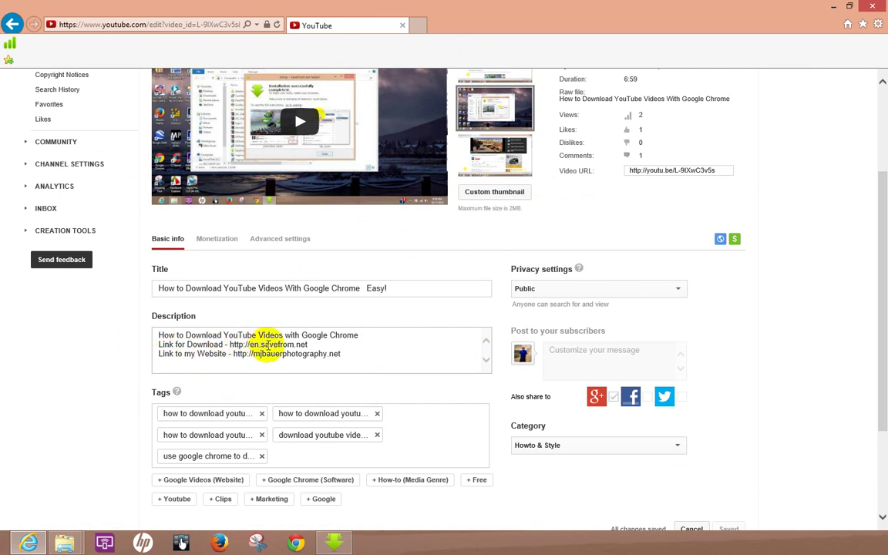
{"action": "left_click_drag", "start_coordinate": [340, 354], "coordinate": [160, 354]}
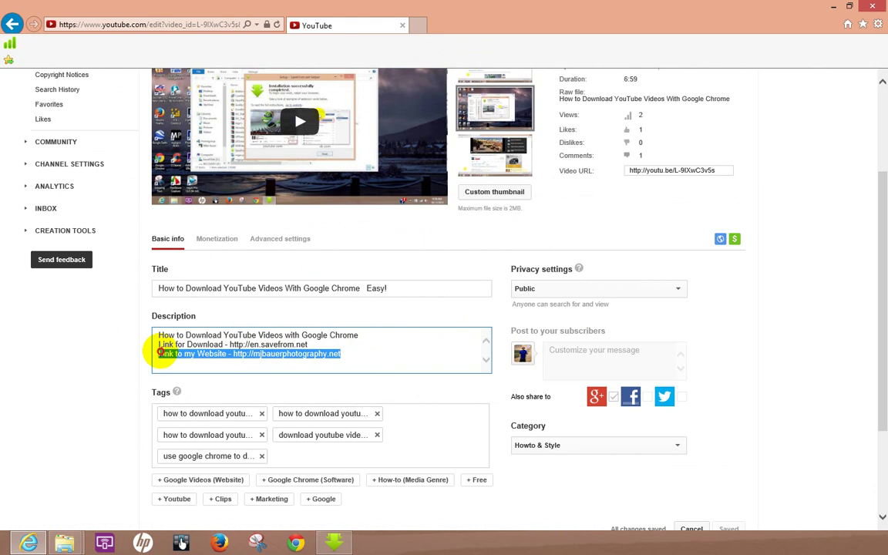
{"action": "left_click", "coordinate": [343, 354]}
{"action": "left_click_drag", "start_coordinate": [252, 354], "coordinate": [232, 354]}
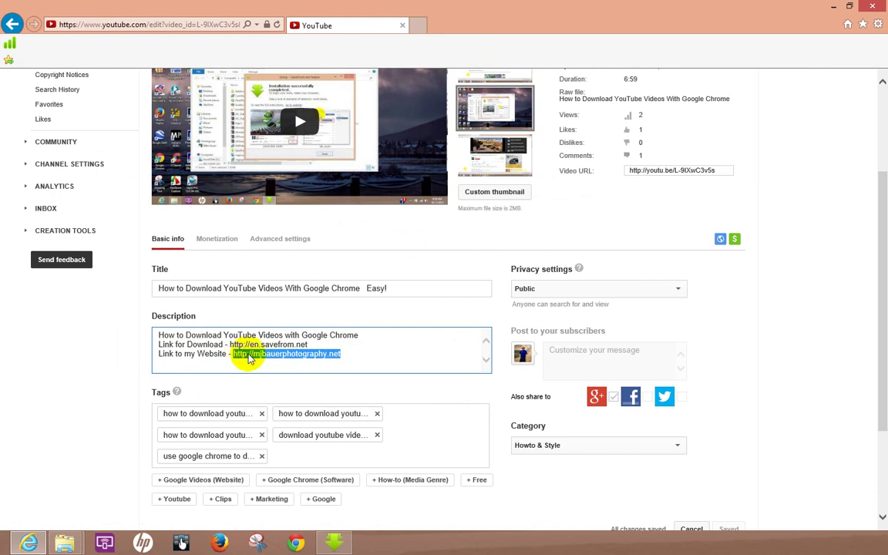
{"action": "key", "text": "Delete"}
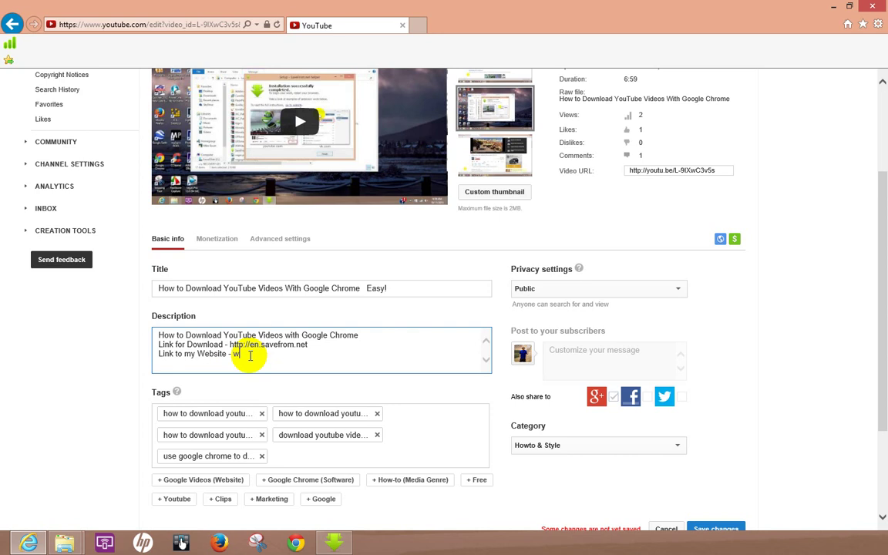
{"action": "key", "text": "BackSpace"}
{"action": "type", "text": "http:/"}
{"action": "type", "text": "/mjbauerphotography.com"}
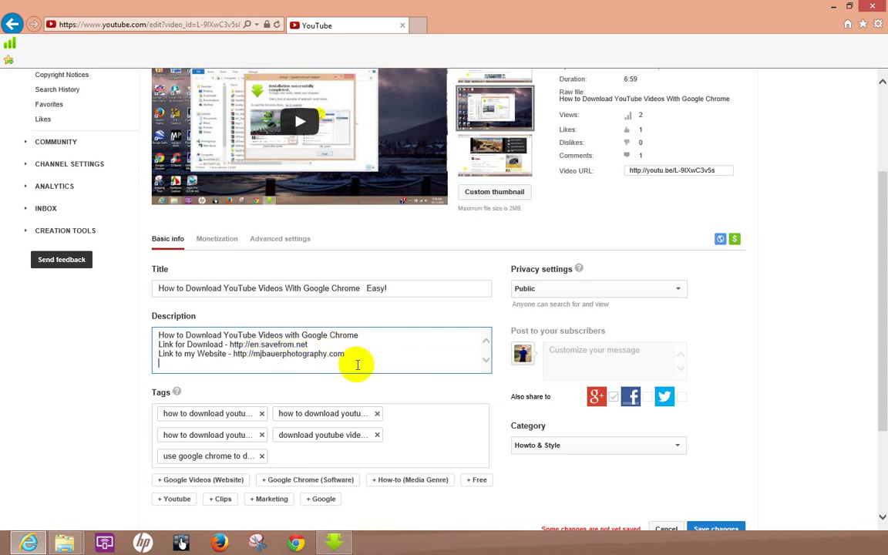
Start a new description line reading 'Click Link to check out this video - ', then launch a second browser window
{"action": "key", "text": "Return"}
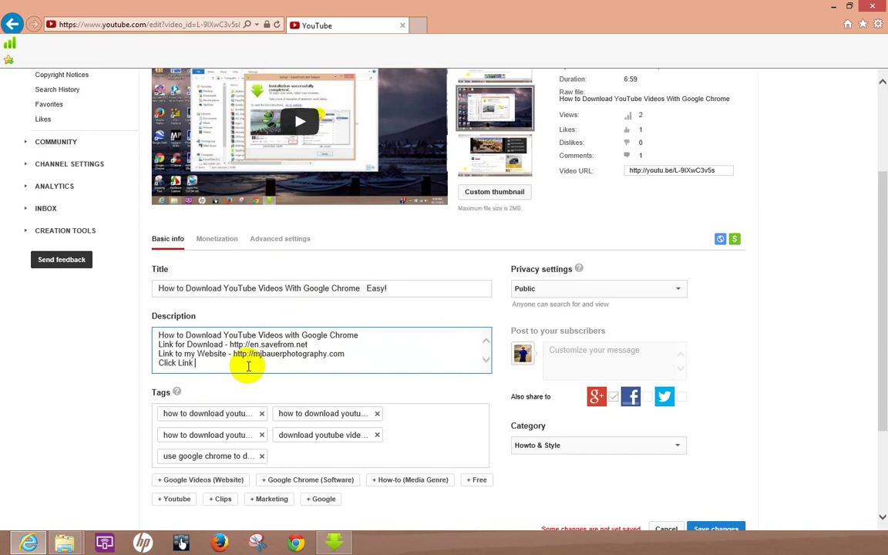
{"action": "type", "text": "to check out this video -"}
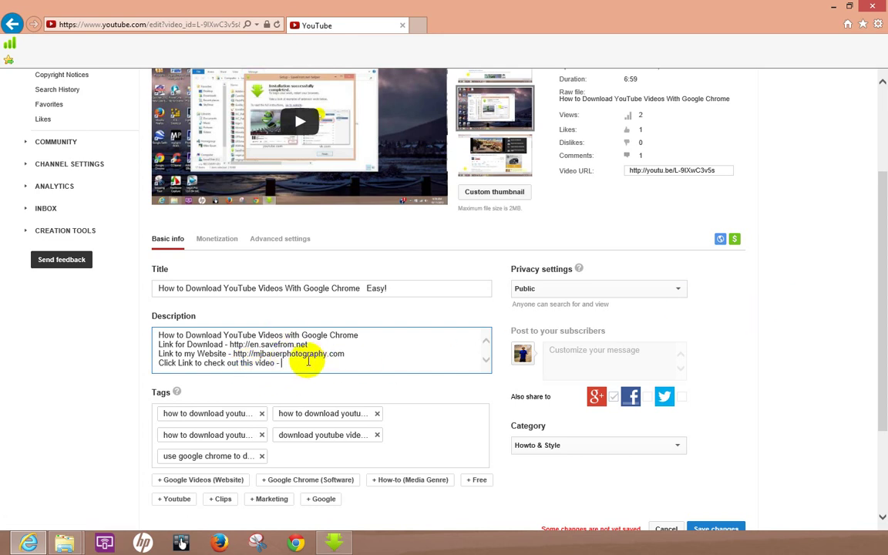
{"action": "right_click", "coordinate": [28, 543]}
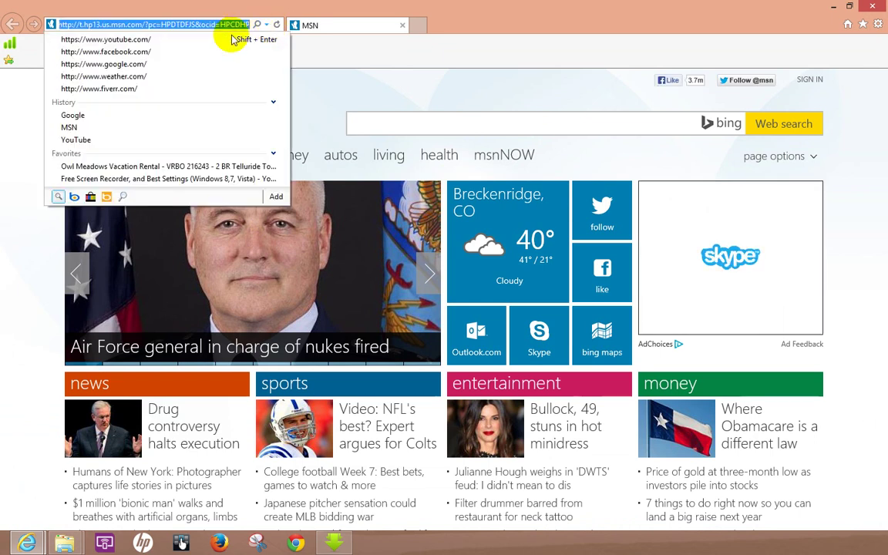
In the second window, go from the YouTube home page to the Video Manager uploads list
{"action": "left_click", "coordinate": [178, 40]}
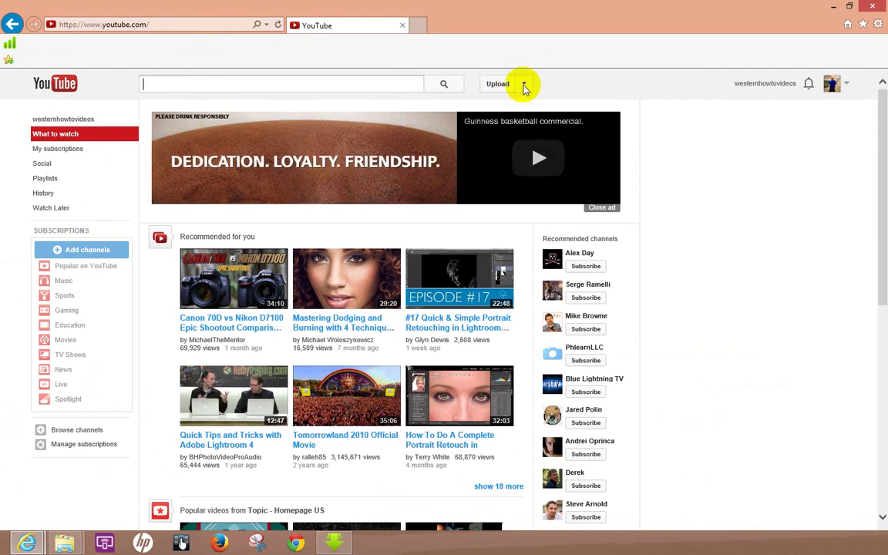
{"action": "left_click", "coordinate": [525, 87]}
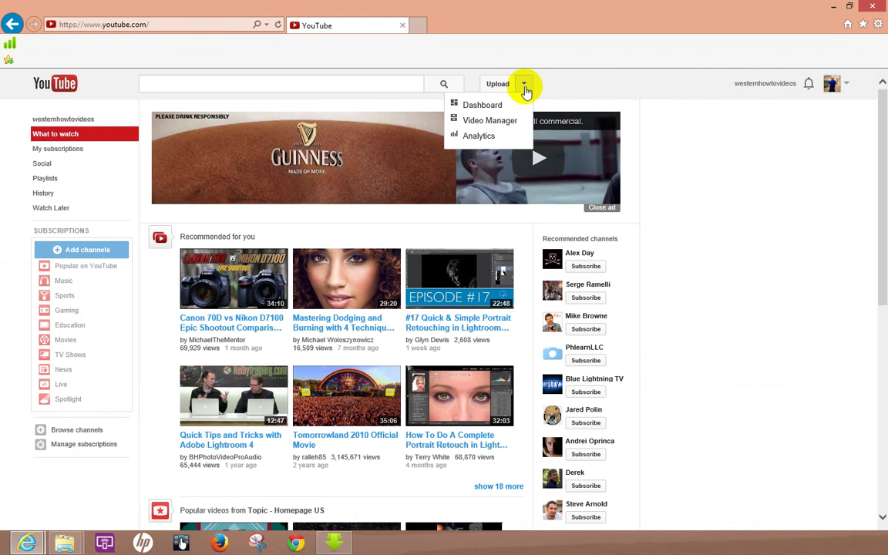
{"action": "left_click", "coordinate": [492, 121]}
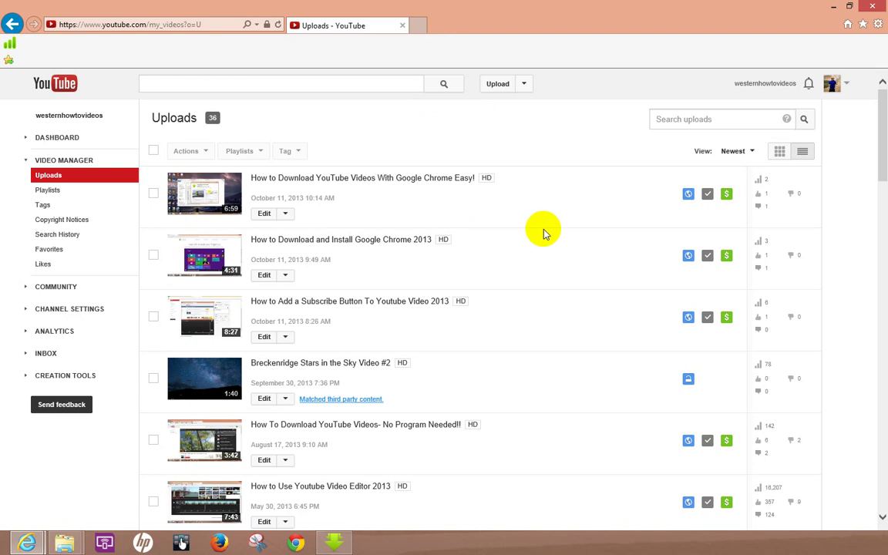
{"action": "left_click", "coordinate": [264, 276]}
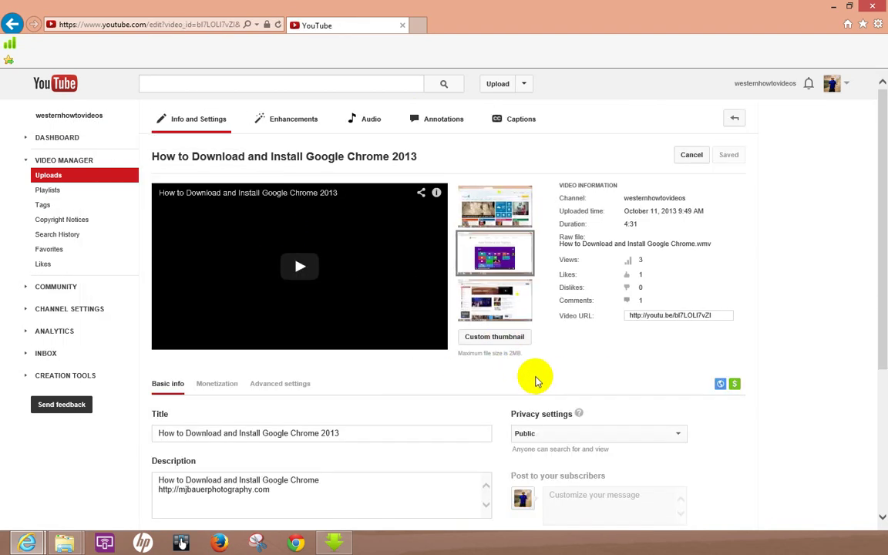
{"action": "scroll", "coordinate": [347, 359], "scroll_direction": "down", "scroll_amount": 2}
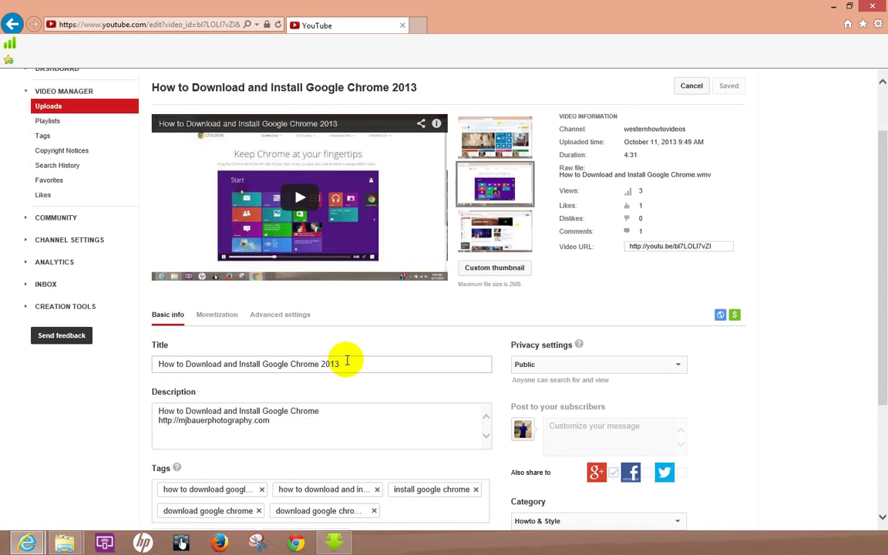
{"action": "scroll", "coordinate": [349, 361], "scroll_direction": "up", "scroll_amount": 2}
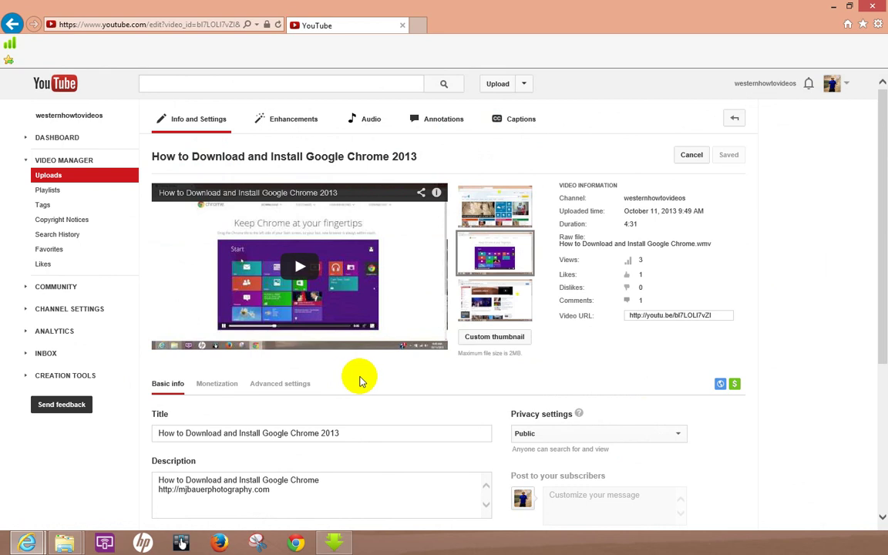
{"action": "scroll", "coordinate": [360, 381], "scroll_direction": "down", "scroll_amount": 2}
{"action": "scroll", "coordinate": [358, 377], "scroll_direction": "up", "scroll_amount": 2}
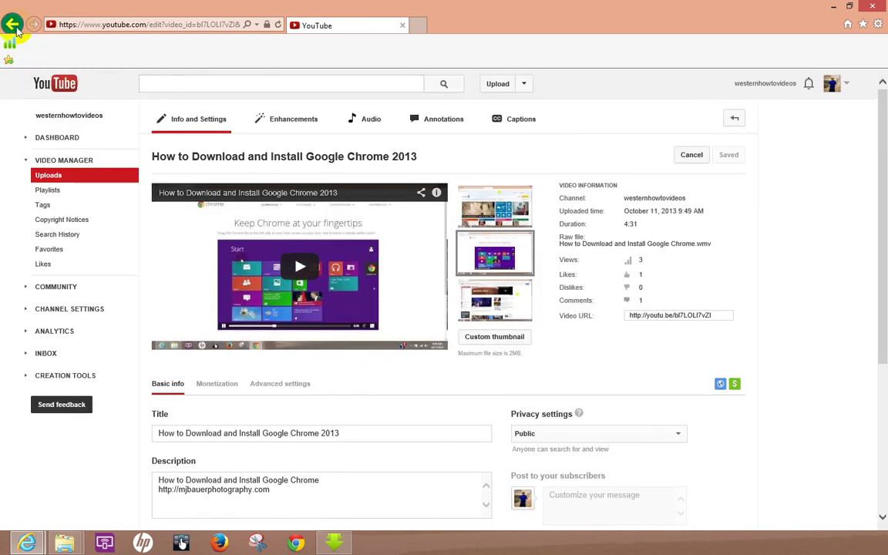
{"action": "left_click", "coordinate": [12, 24]}
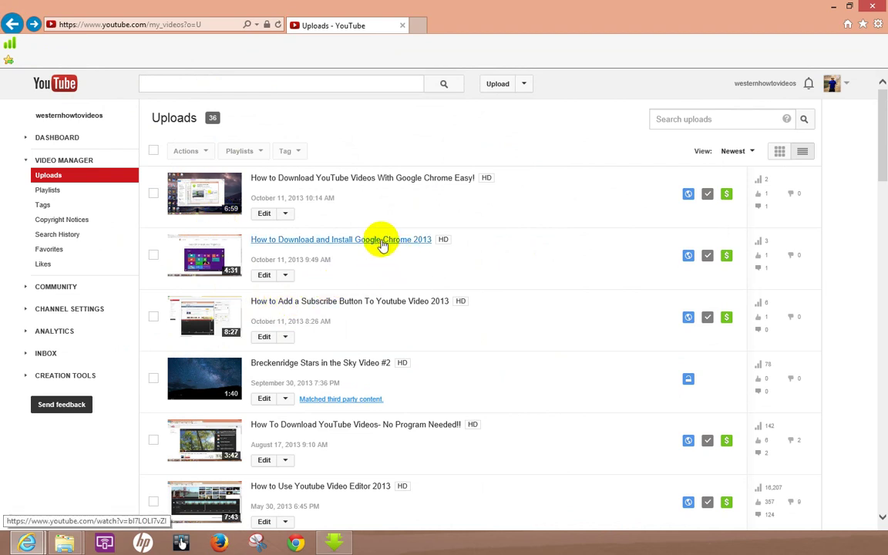
Play the Install Google Chrome 2013 video and copy its short share link
{"action": "left_click", "coordinate": [381, 241]}
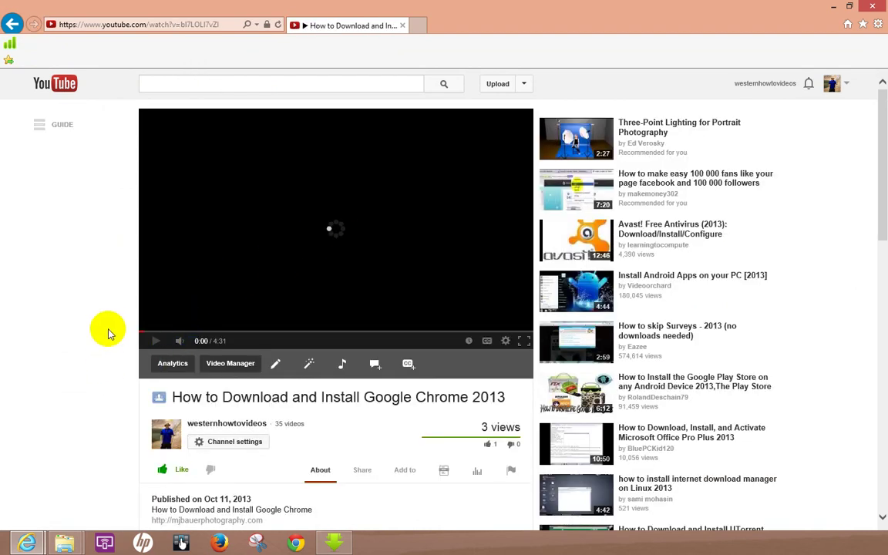
{"action": "left_click", "coordinate": [155, 340]}
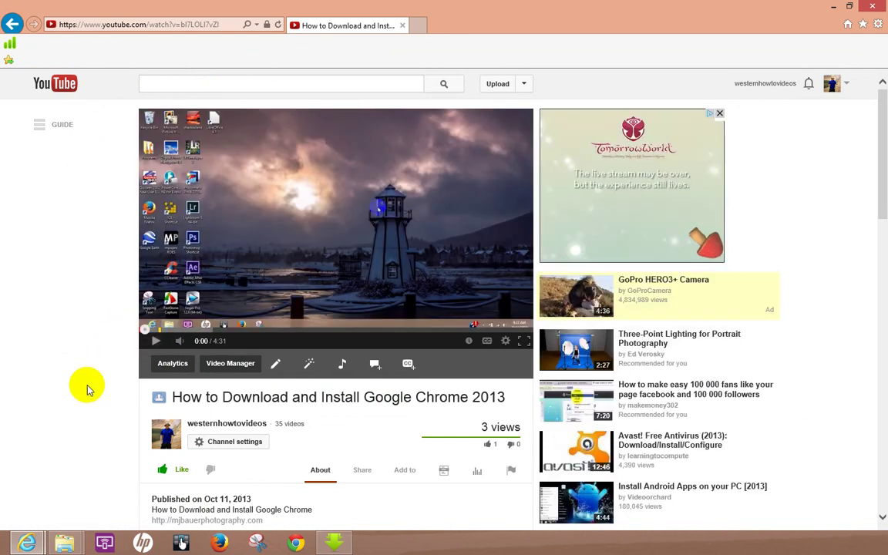
{"action": "scroll", "coordinate": [93, 386], "scroll_direction": "down", "scroll_amount": 2}
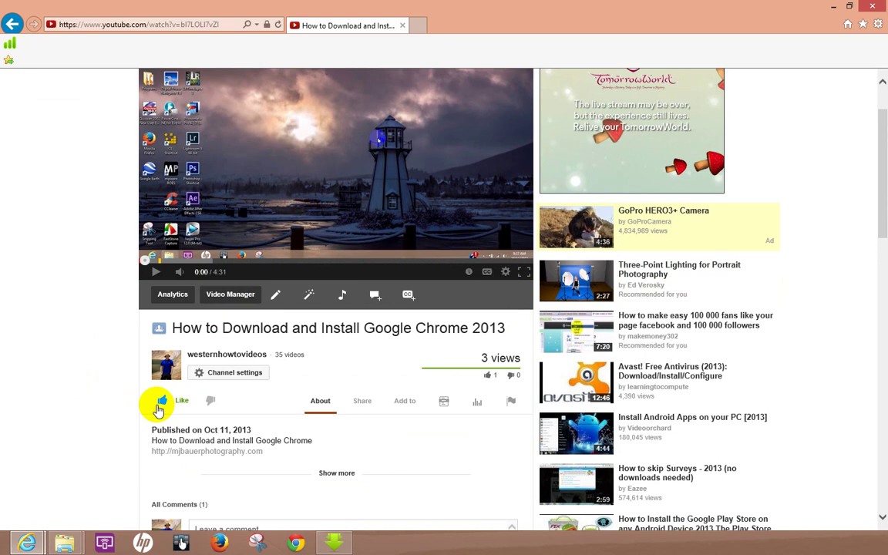
{"action": "left_click", "coordinate": [363, 402]}
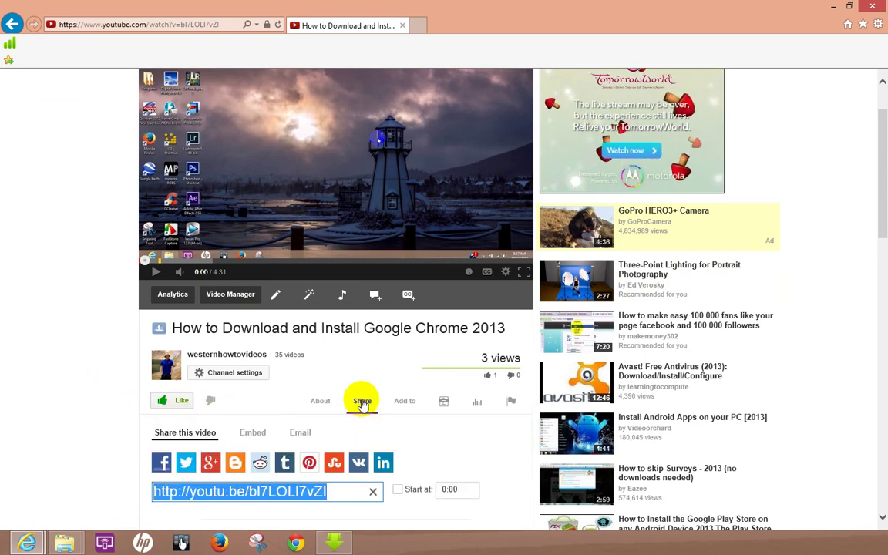
{"action": "scroll", "coordinate": [384, 396], "scroll_direction": "down", "scroll_amount": 2}
{"action": "scroll", "coordinate": [401, 393], "scroll_direction": "down", "scroll_amount": 2}
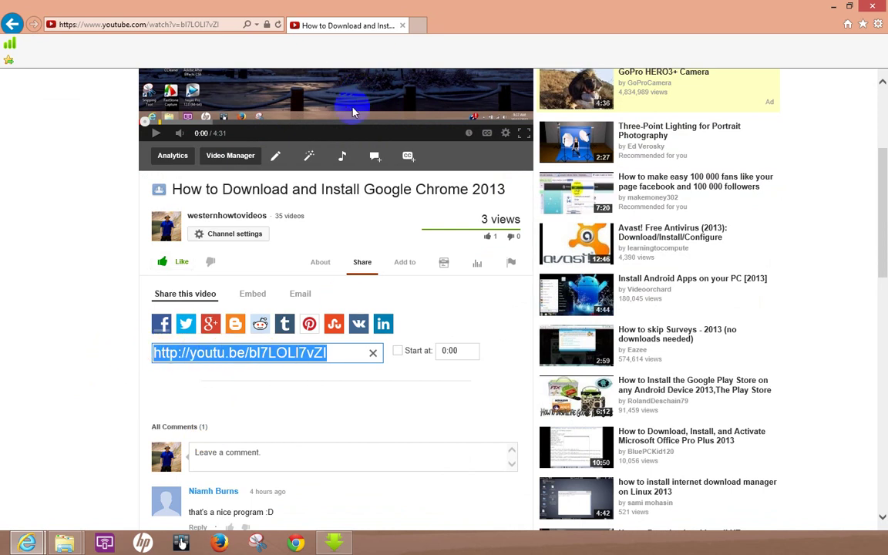
{"action": "right_click", "coordinate": [245, 353]}
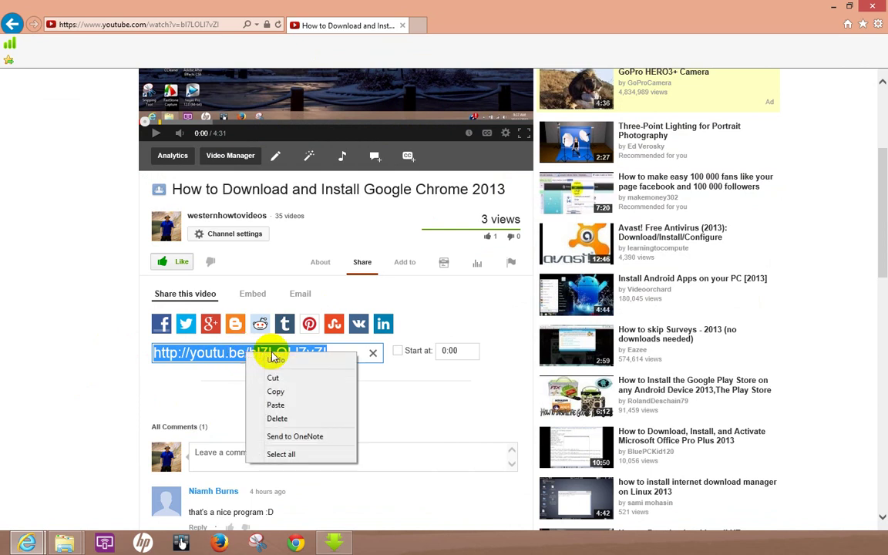
{"action": "left_click", "coordinate": [275, 391]}
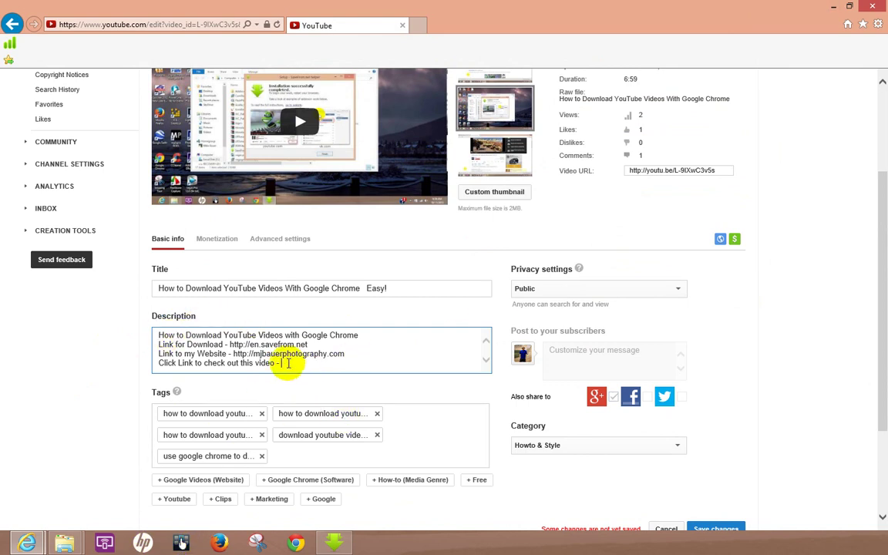
{"action": "right_click", "coordinate": [286, 366]}
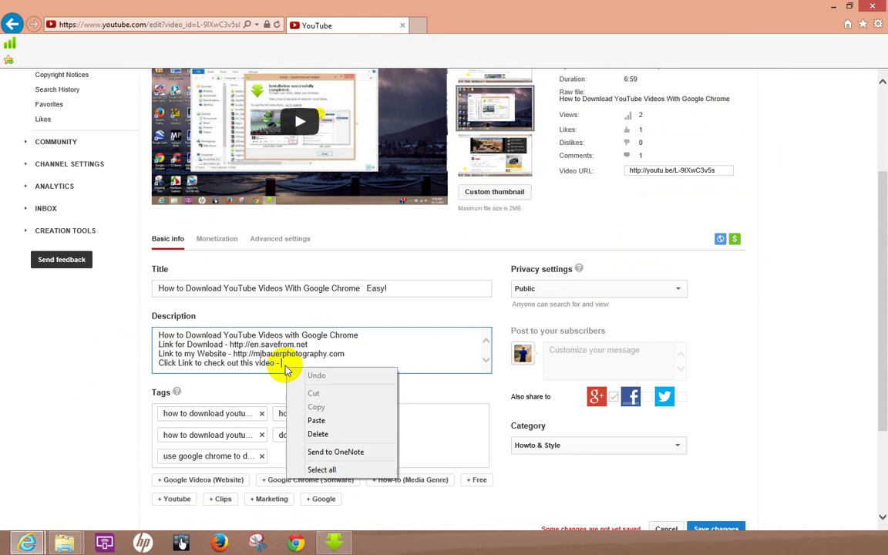
{"action": "left_click", "coordinate": [325, 419]}
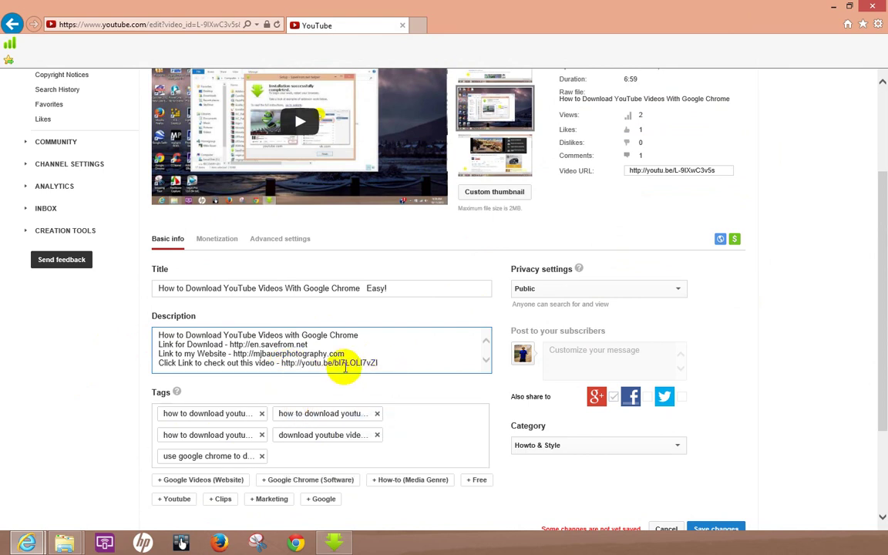
{"action": "key", "text": "Return"}
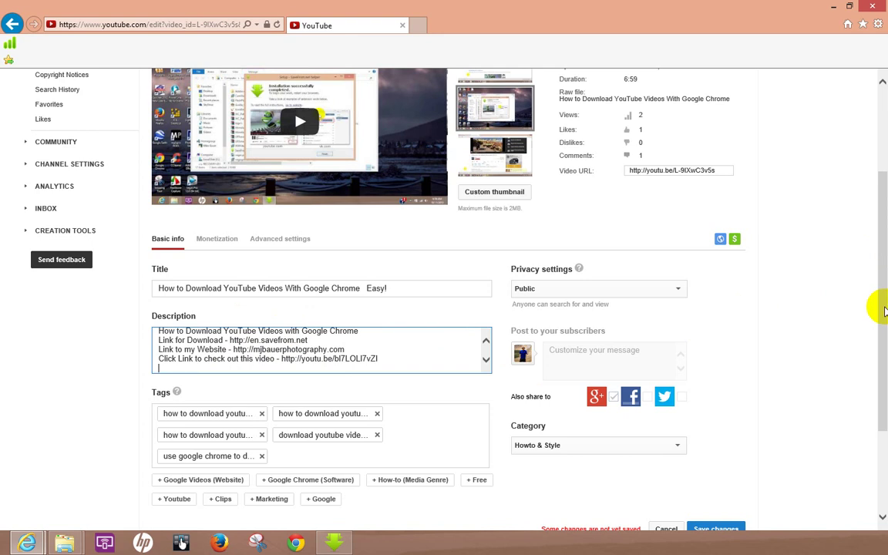
{"action": "left_click_drag", "start_coordinate": [884, 310], "coordinate": [880, 192]}
{"action": "left_click", "coordinate": [719, 155]}
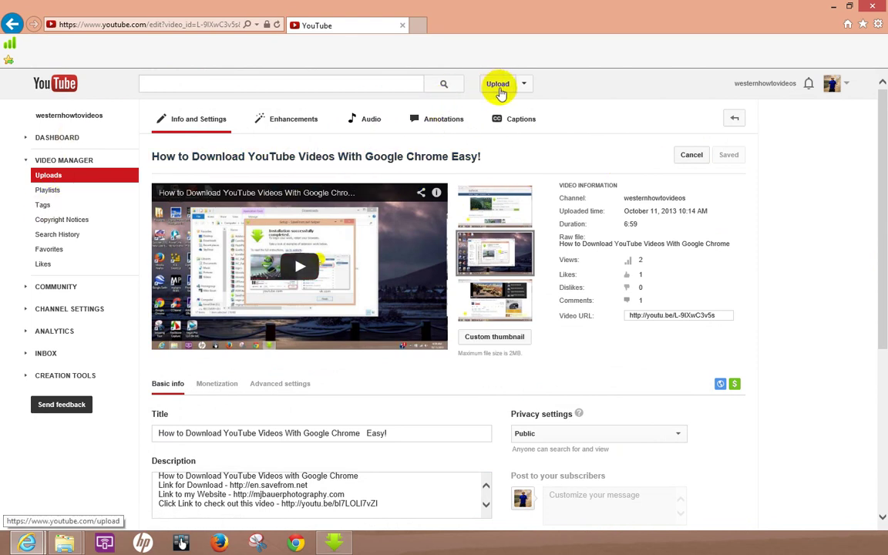
Go to the Video Manager uploads list and open the first video's watch page
{"action": "left_click", "coordinate": [528, 84]}
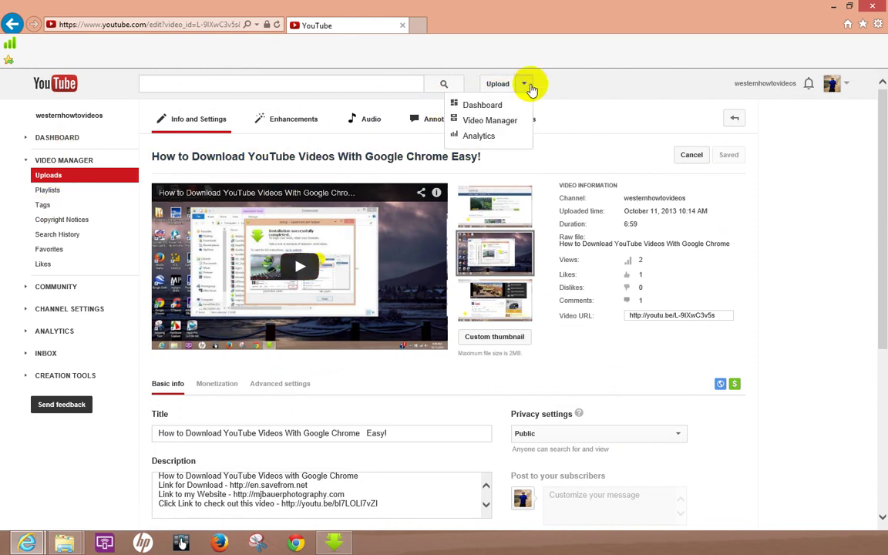
{"action": "left_click", "coordinate": [499, 118]}
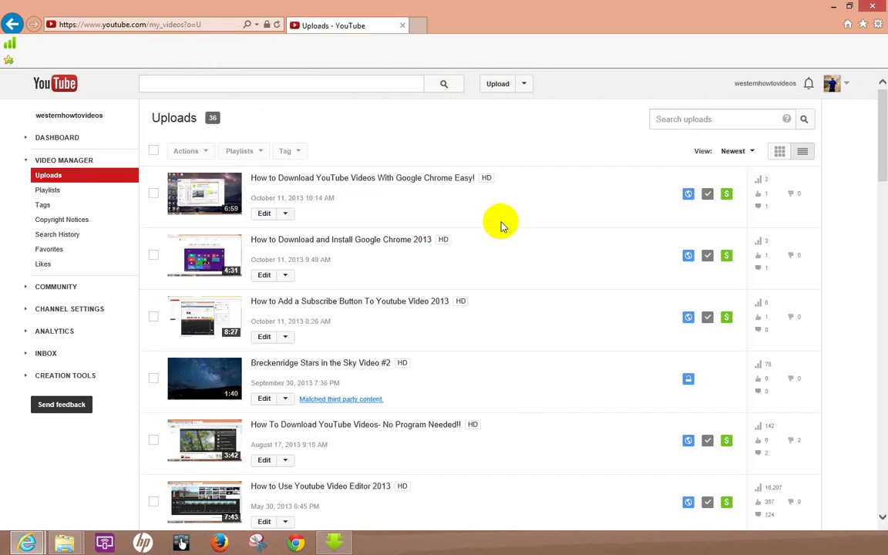
{"action": "left_click", "coordinate": [354, 180]}
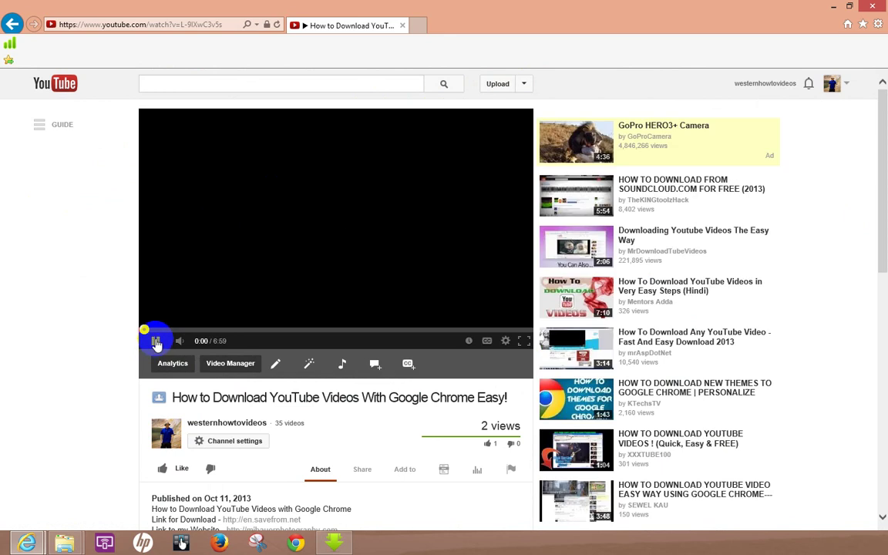
Expand the description and follow its youtu.be link to the Chrome 2013 video, playing then pausing it
{"action": "left_click", "coordinate": [157, 342]}
{"action": "scroll", "coordinate": [94, 373], "scroll_direction": "down", "scroll_amount": 1}
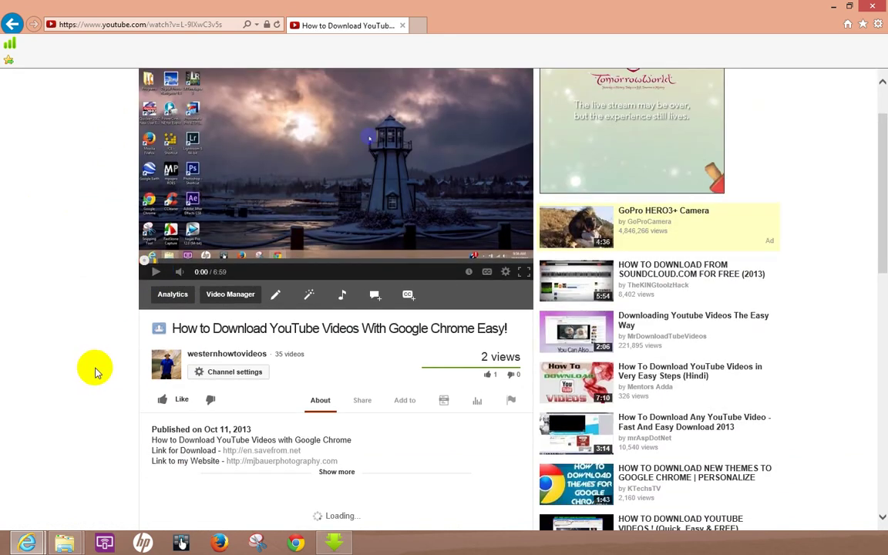
{"action": "scroll", "coordinate": [95, 372], "scroll_direction": "down", "scroll_amount": 1}
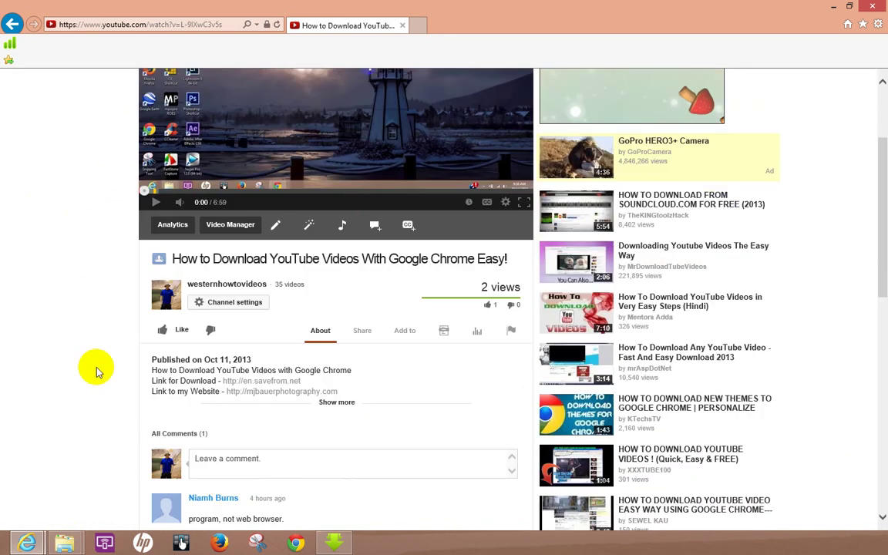
{"action": "left_click", "coordinate": [337, 402]}
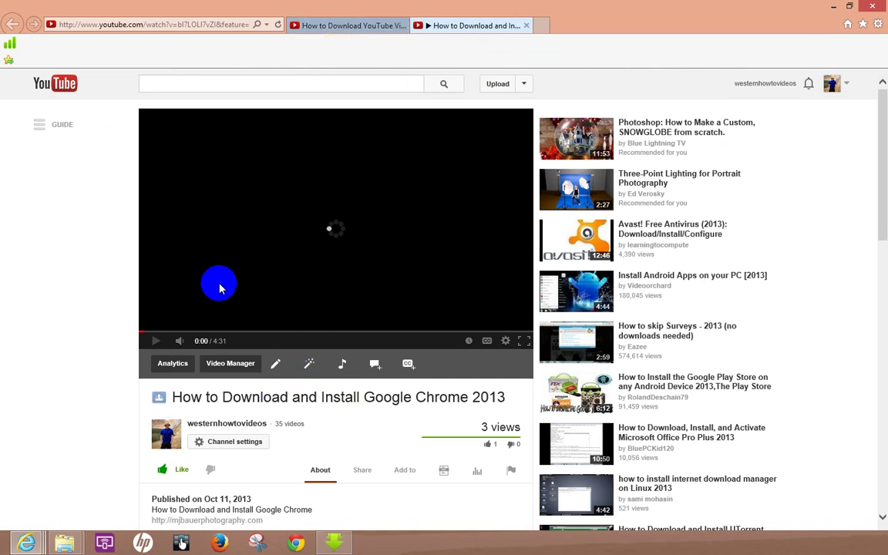
{"action": "left_click", "coordinate": [342, 235]}
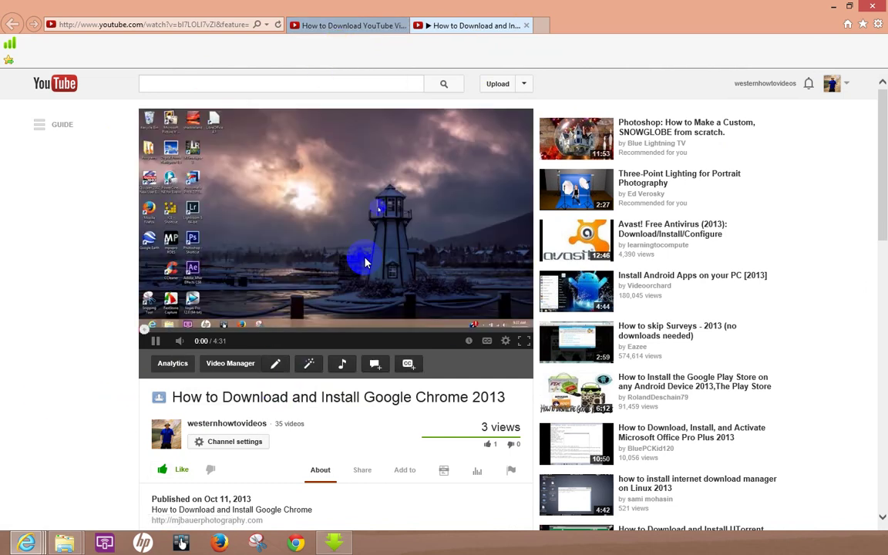
{"action": "left_click", "coordinate": [156, 341]}
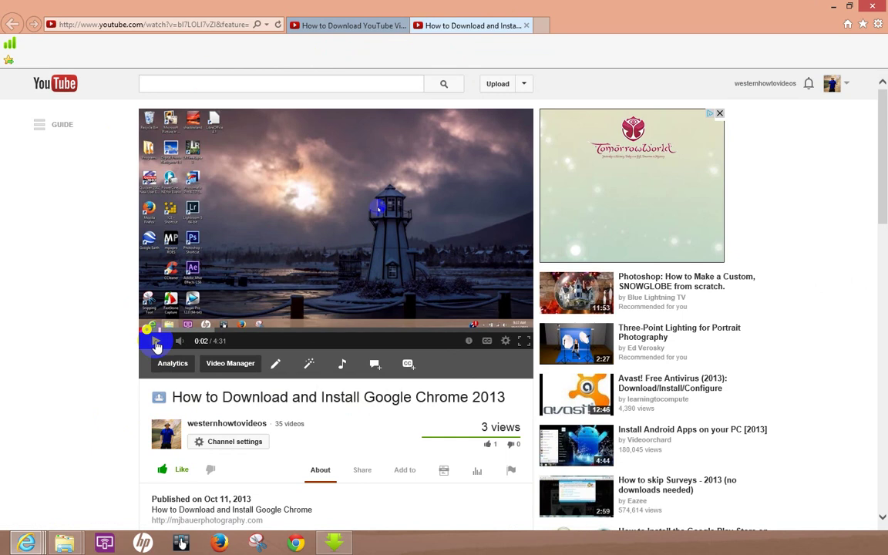
{"action": "scroll", "coordinate": [367, 426], "scroll_direction": "down", "scroll_amount": 2}
{"action": "scroll", "coordinate": [383, 427], "scroll_direction": "up", "scroll_amount": 2}
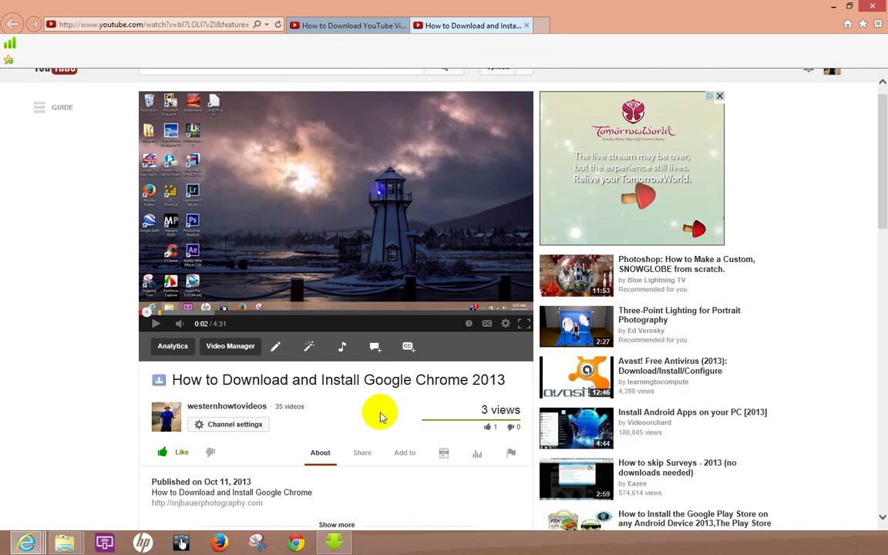
Close the linked video's tab and reopen the first video's edit page through Video Manager
{"action": "left_click", "coordinate": [526, 27]}
{"action": "scroll", "coordinate": [257, 293], "scroll_direction": "up", "scroll_amount": 5}
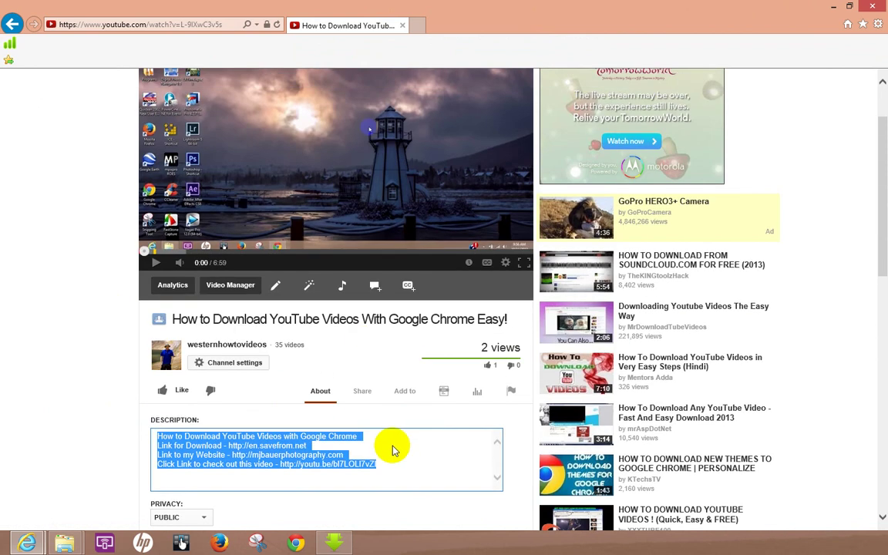
{"action": "left_click", "coordinate": [392, 450]}
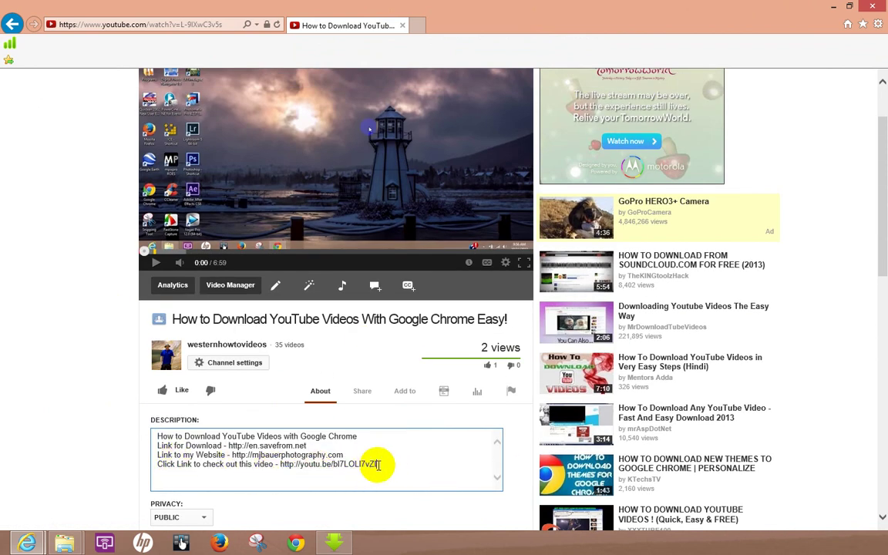
{"action": "scroll", "coordinate": [378, 464], "scroll_direction": "up", "scroll_amount": 3}
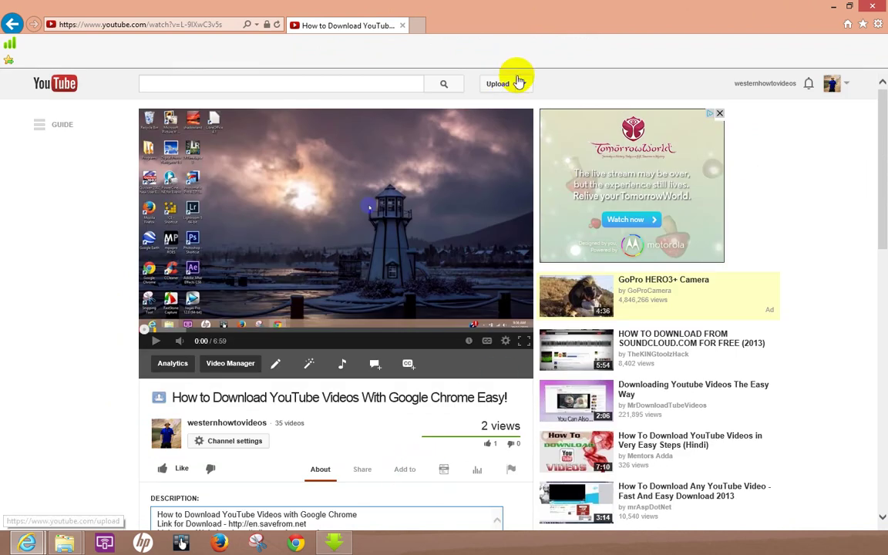
{"action": "left_click", "coordinate": [525, 83]}
{"action": "left_click", "coordinate": [496, 124]}
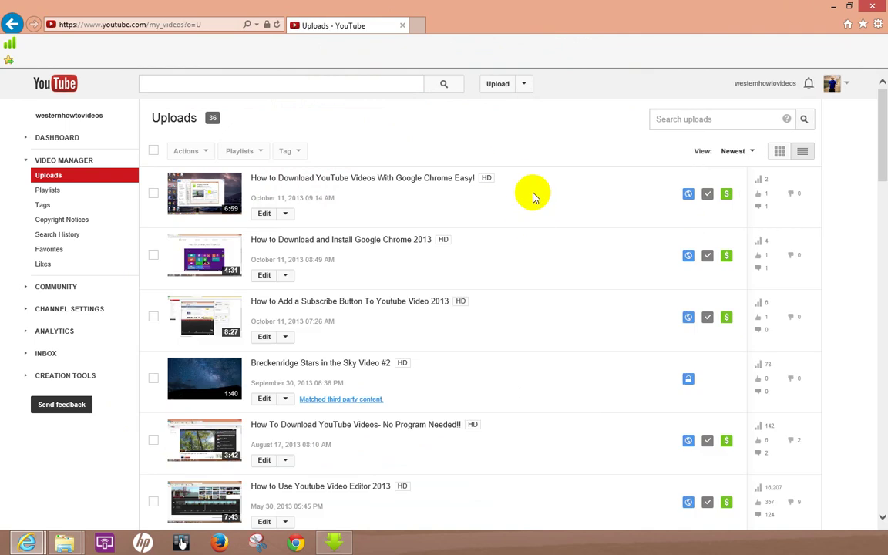
{"action": "left_click", "coordinate": [264, 214]}
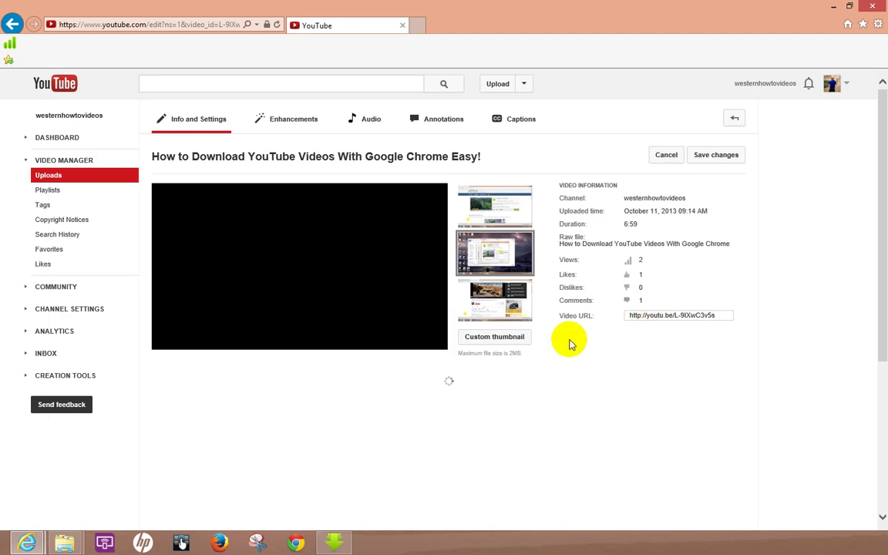
Delete the fourth description line containing the youtu.be link, then save changes
{"action": "scroll", "coordinate": [569, 340], "scroll_direction": "down", "scroll_amount": 2}
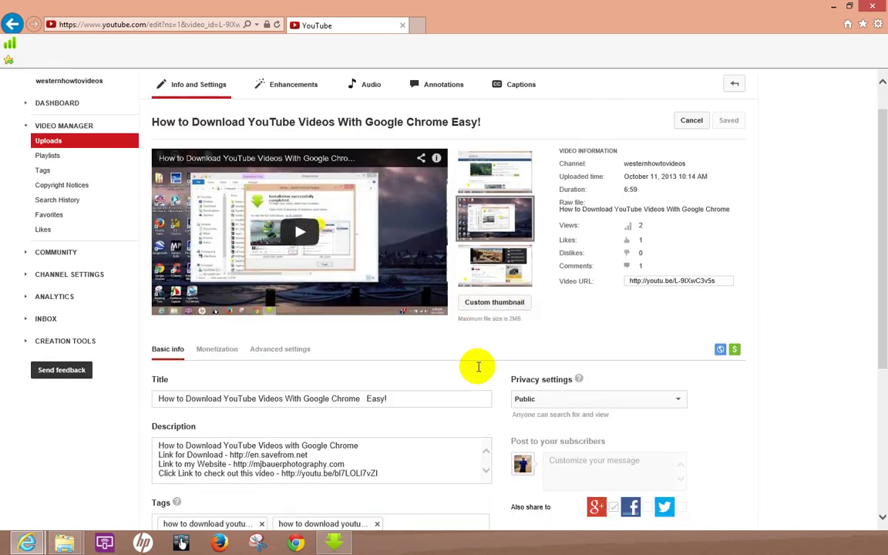
{"action": "scroll", "coordinate": [463, 386], "scroll_direction": "down", "scroll_amount": 3}
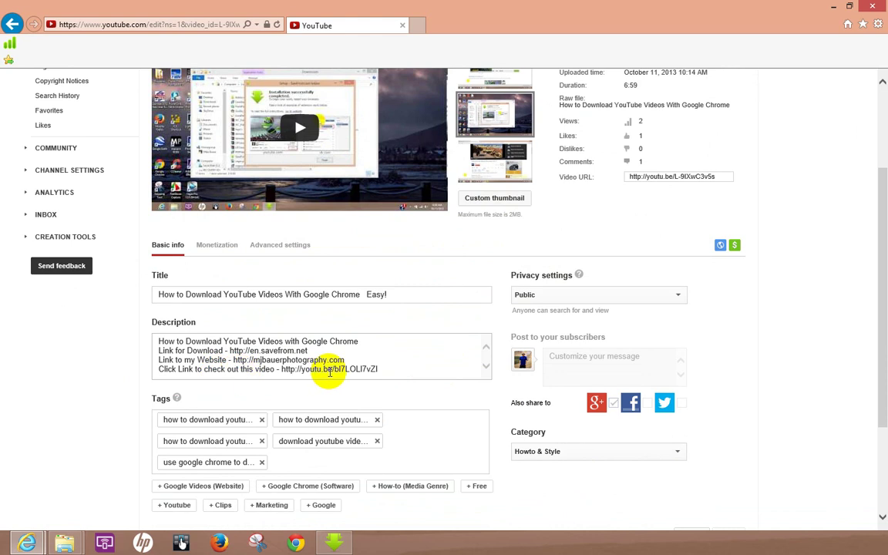
{"action": "left_click_drag", "start_coordinate": [378, 369], "coordinate": [174, 372]}
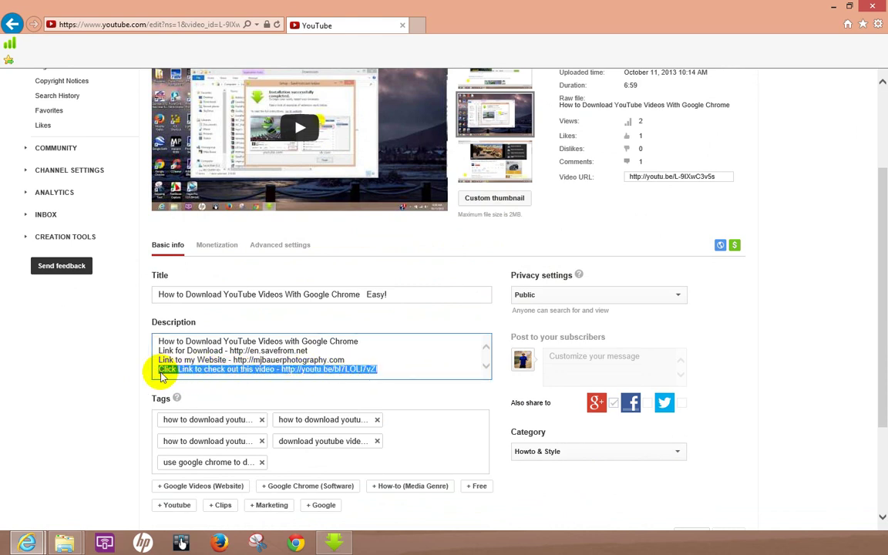
{"action": "key", "text": "BackSpace"}
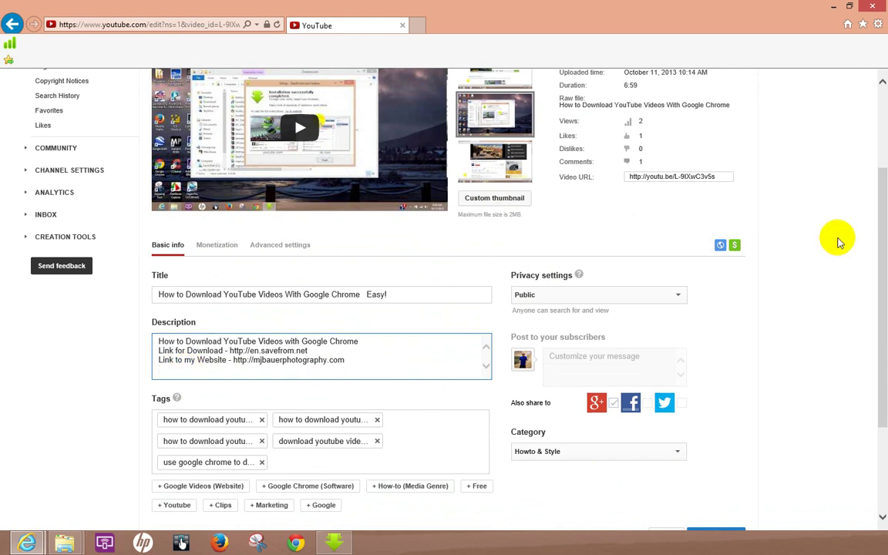
{"action": "left_click_drag", "start_coordinate": [881, 194], "coordinate": [879, 123]}
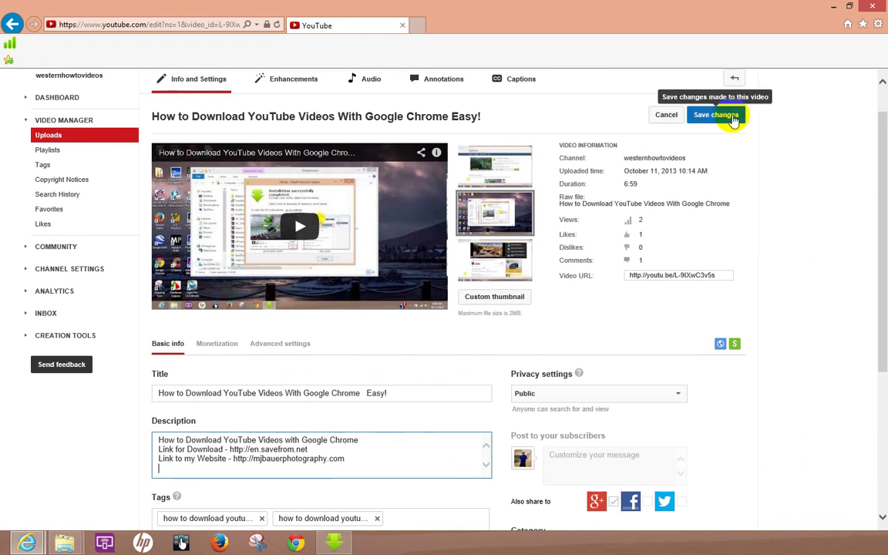
{"action": "left_click", "coordinate": [729, 115]}
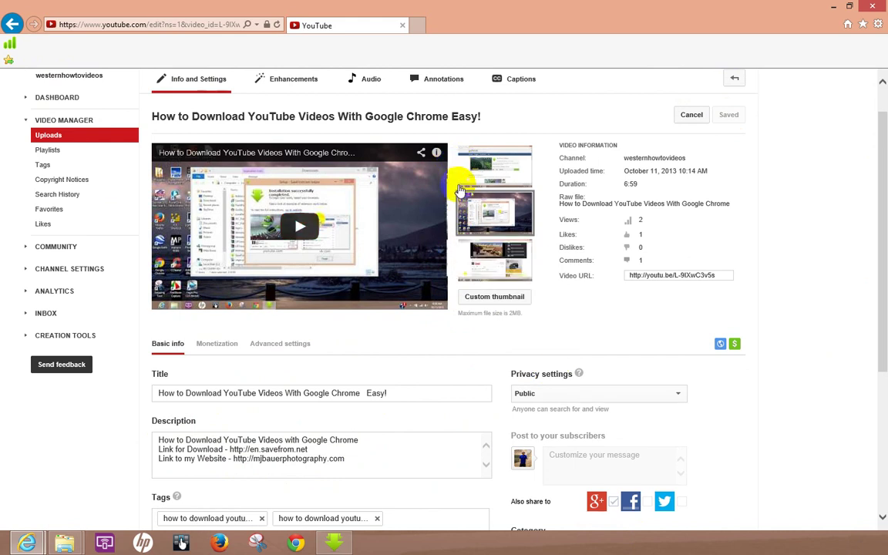
{"action": "left_click", "coordinate": [420, 243]}
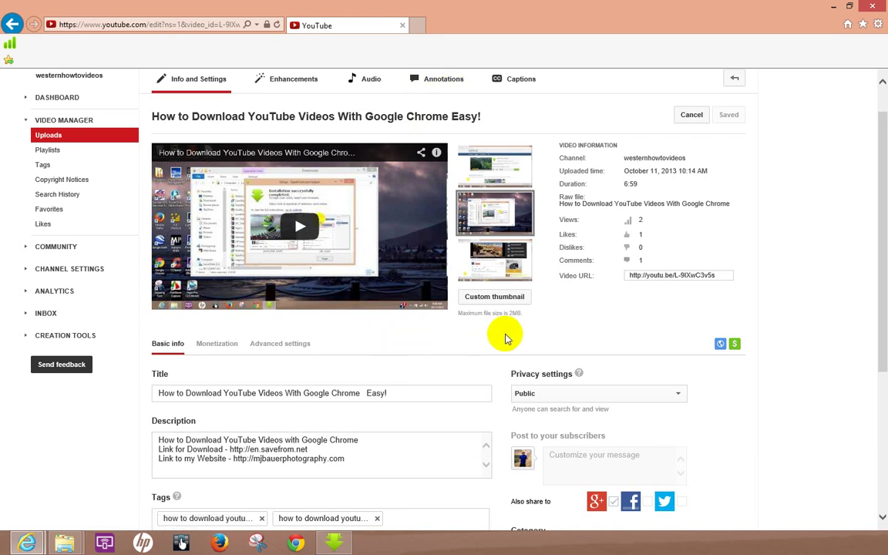
{"action": "scroll", "coordinate": [475, 347], "scroll_direction": "down", "scroll_amount": 1}
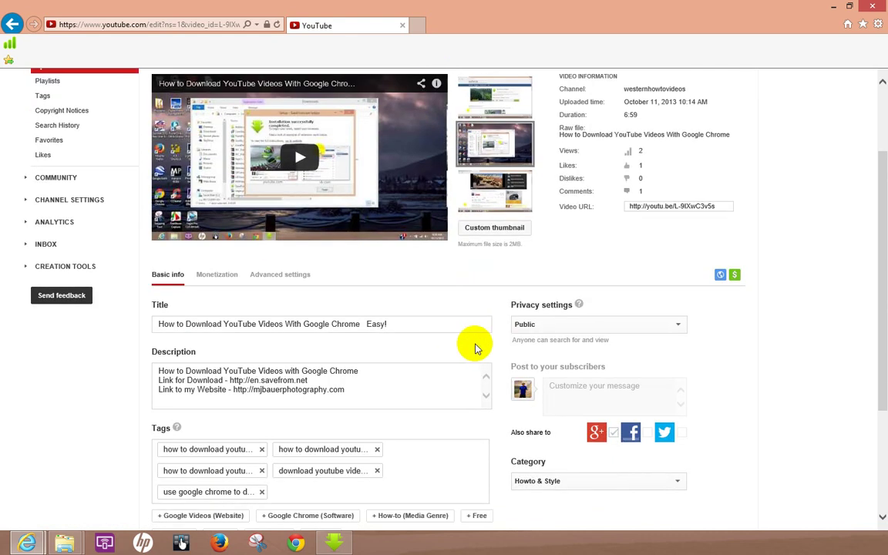
{"action": "scroll", "coordinate": [472, 347], "scroll_direction": "up", "scroll_amount": 1}
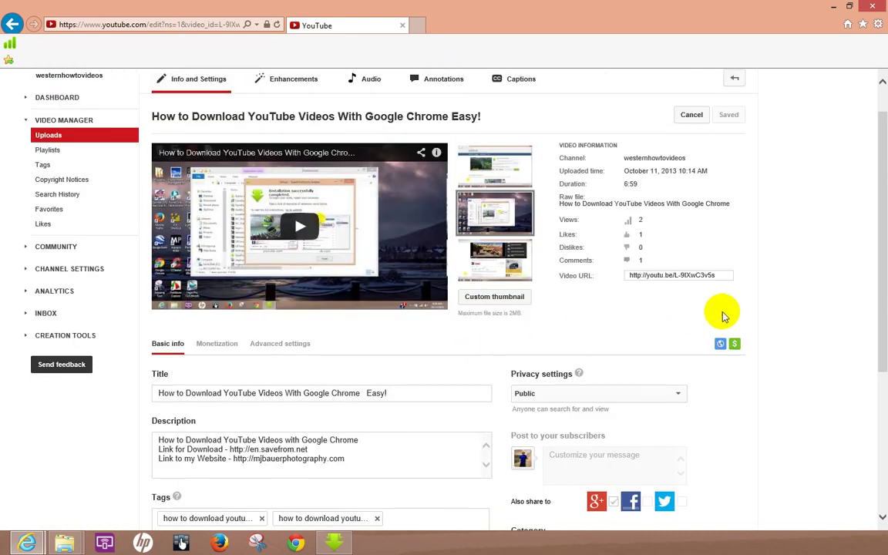